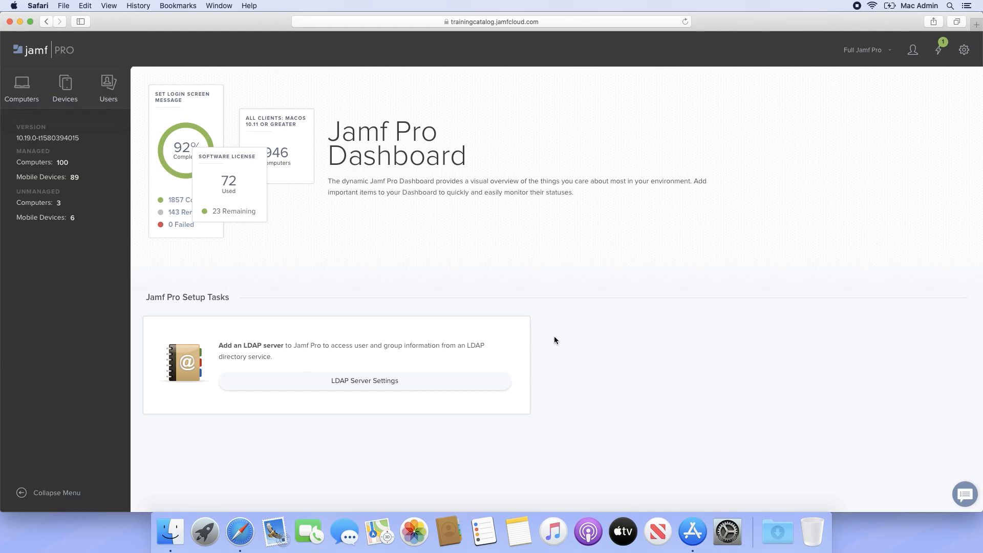
- Search mobile devices for 'Pump up the jamf' and open its inventory record
left_click(67, 87)
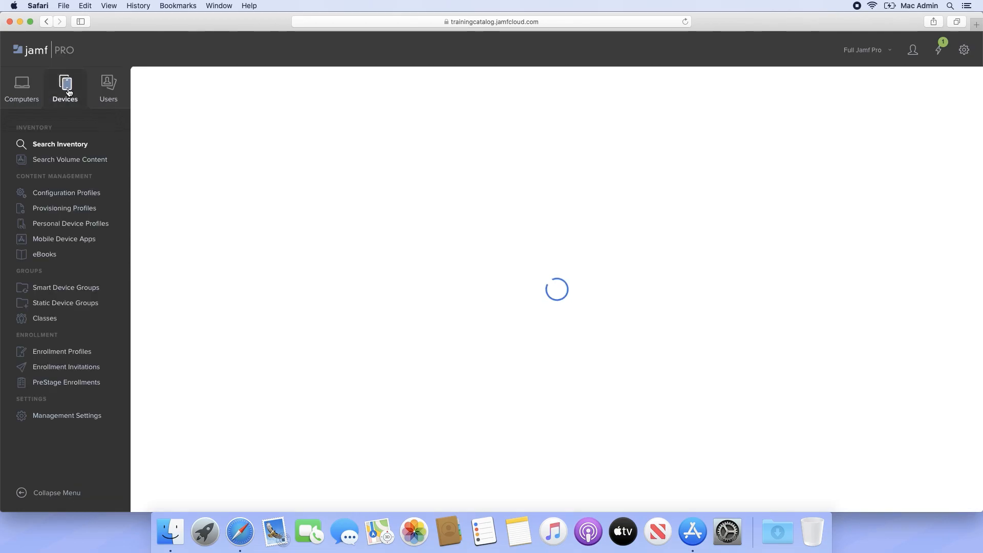
type("Pump up the jamf")
key("Return")
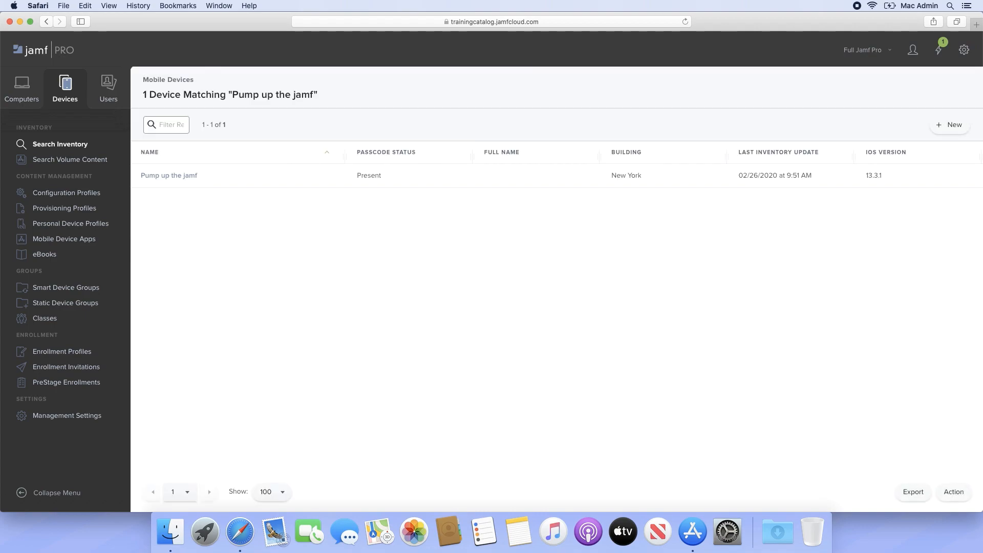
left_click(181, 176)
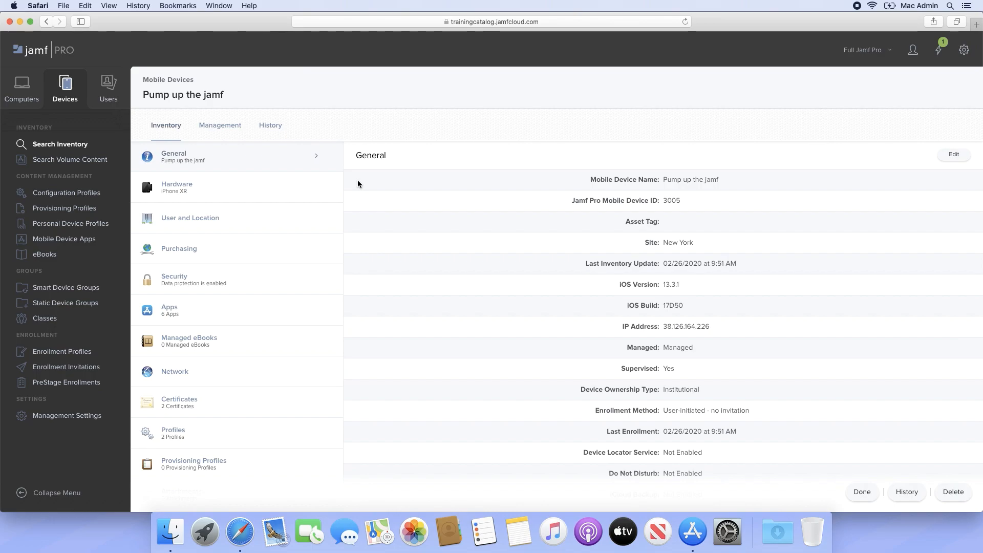
- Turn on Enforce Mobile Device Name in General, save, and view the Hardware details
left_click(953, 154)
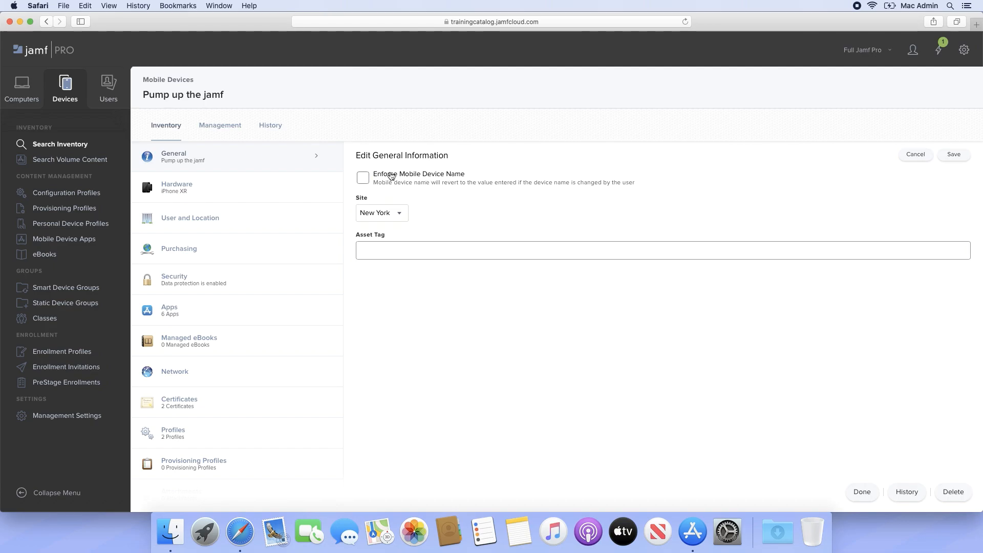
left_click(362, 177)
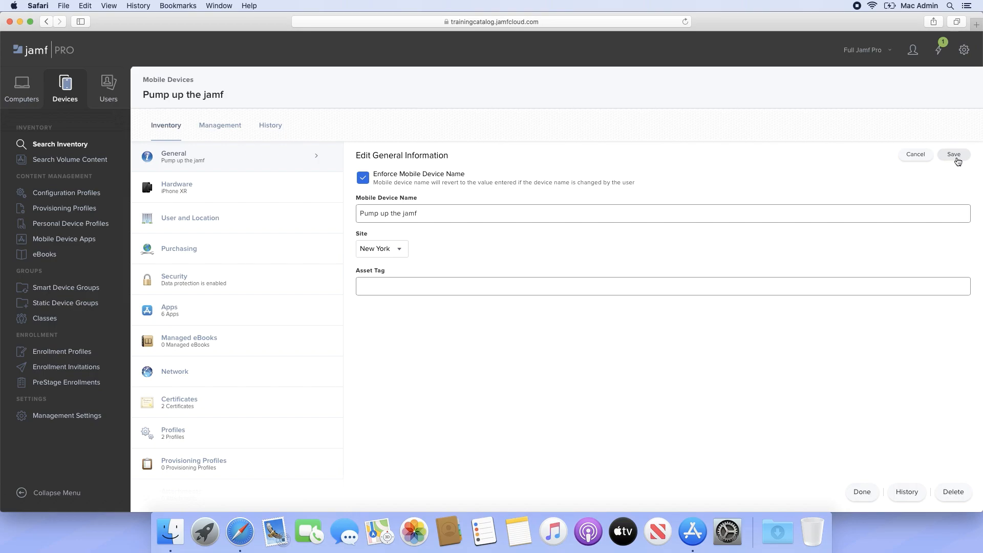
left_click(955, 155)
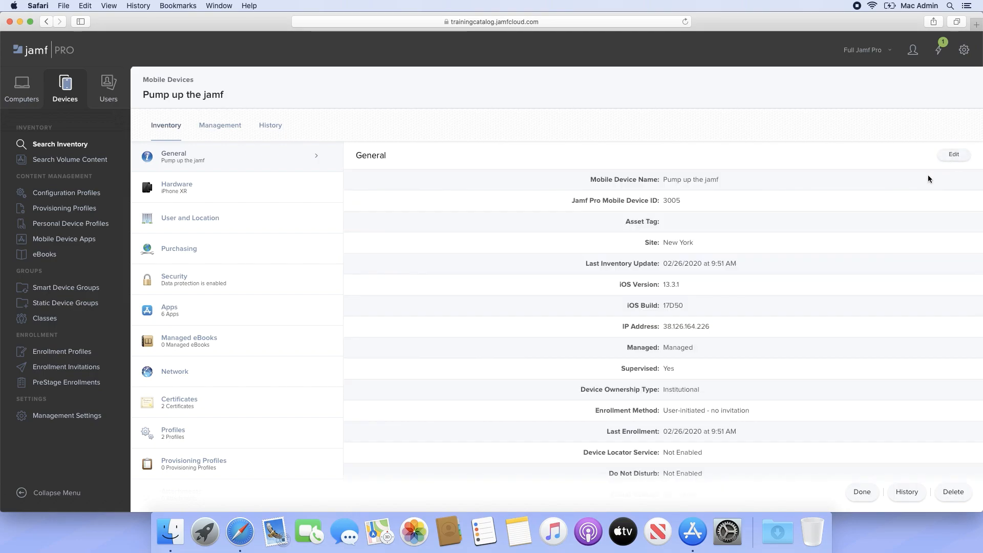
left_click(272, 189)
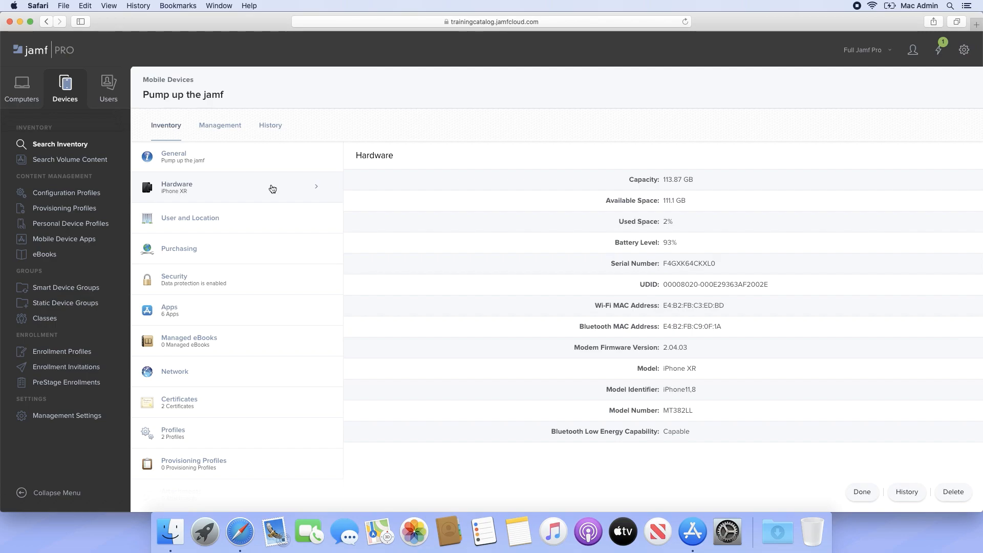
- Show the device's User and Location inventory section
left_click(271, 217)
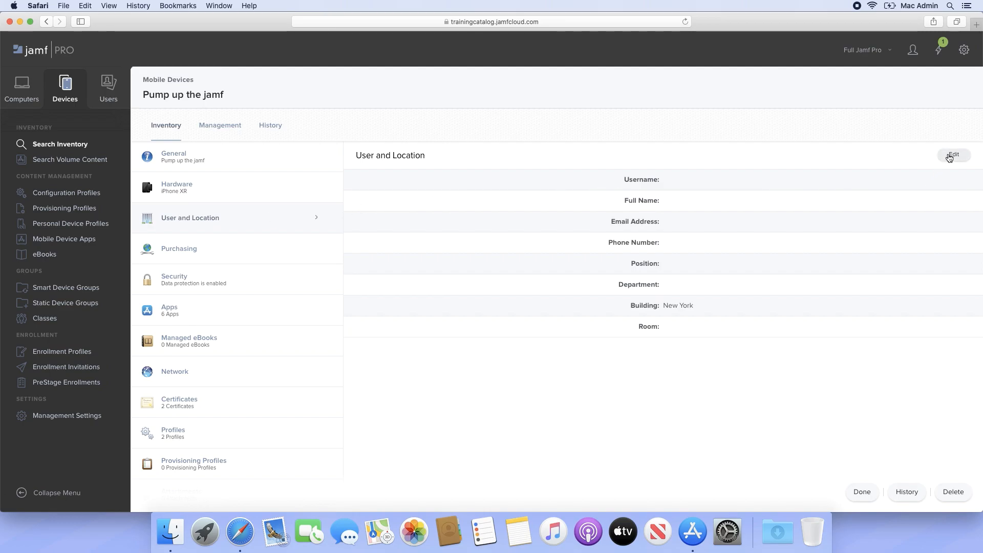
- Set Username and Full Name to match the device name, save, then view Purchasing
left_click(952, 155)
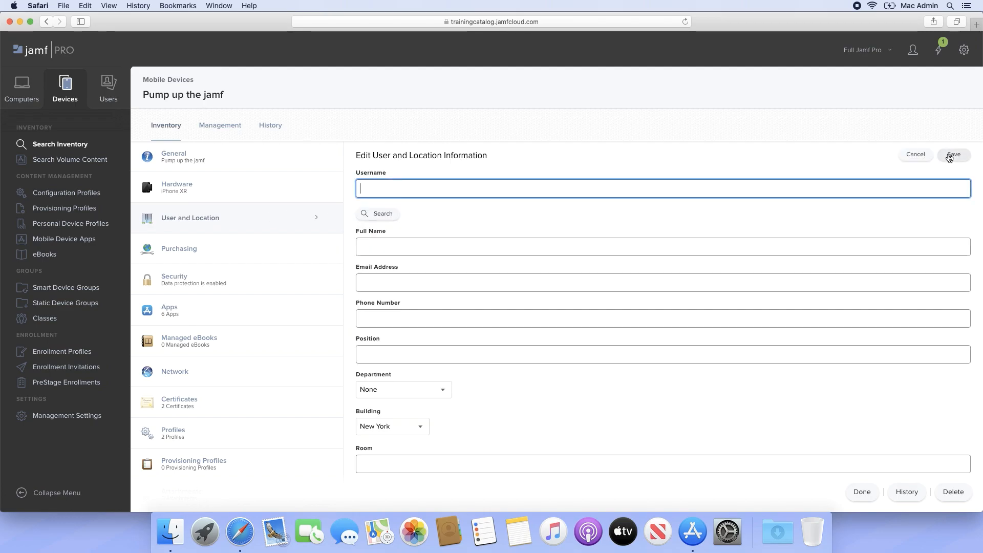
type("pump up the jamf")
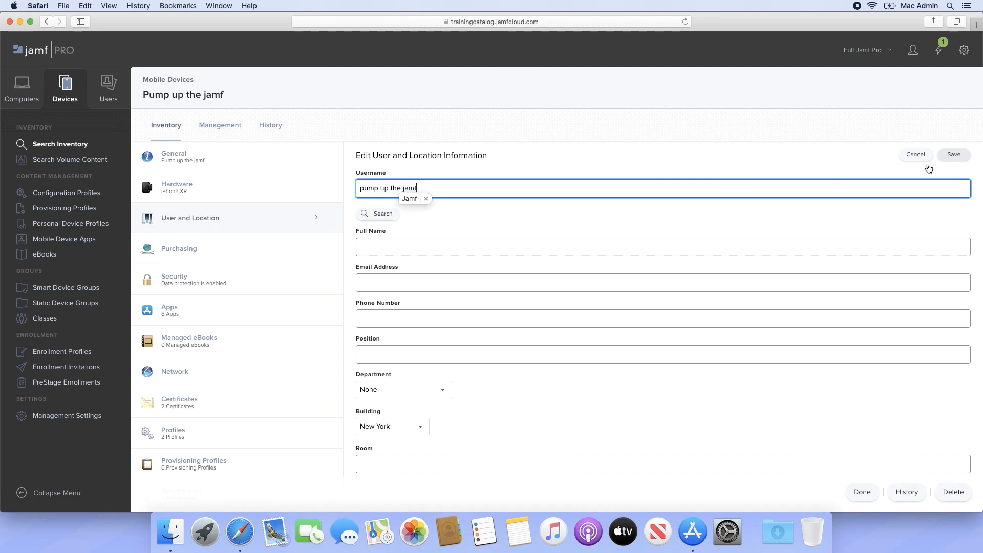
left_click(747, 245)
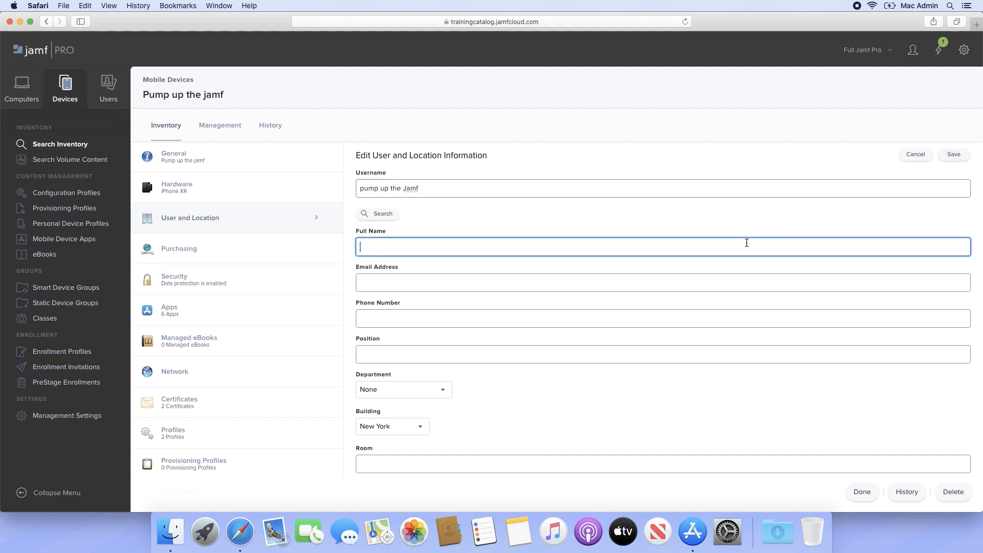
type("Pump Up The Jamf")
left_click(956, 155)
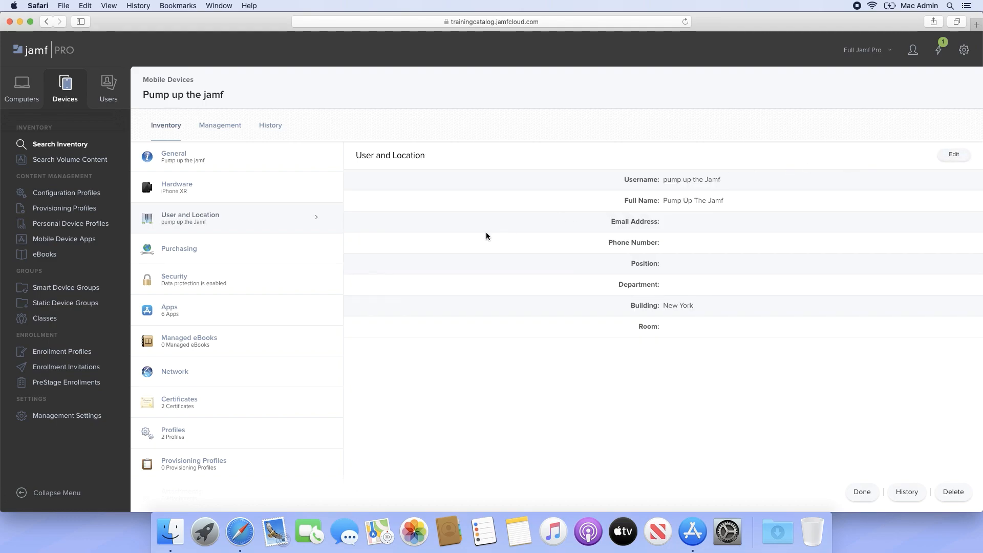
left_click(277, 256)
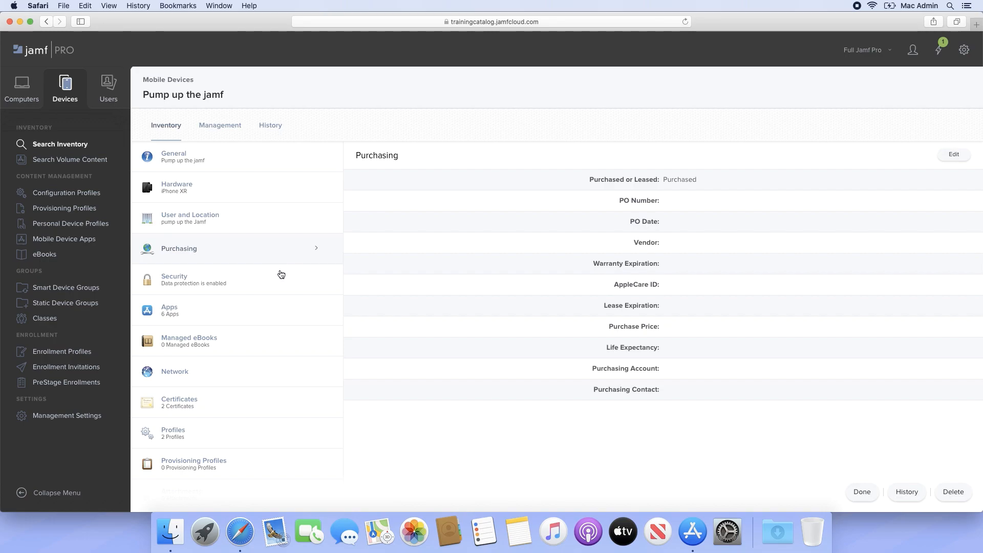
- Review the Security and Attachments inventory, then switch to the Management commands
left_click(282, 277)
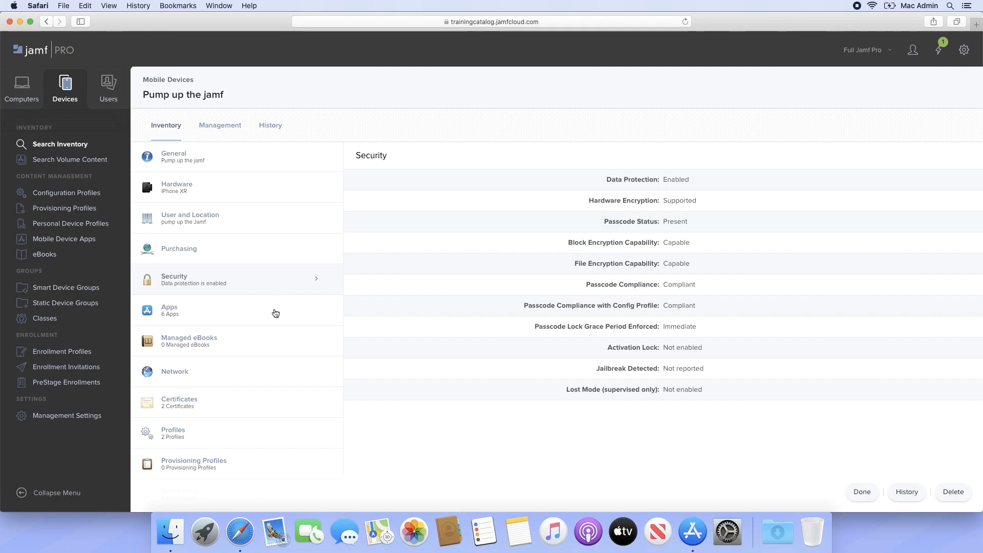
scroll(275, 313, "down", 3)
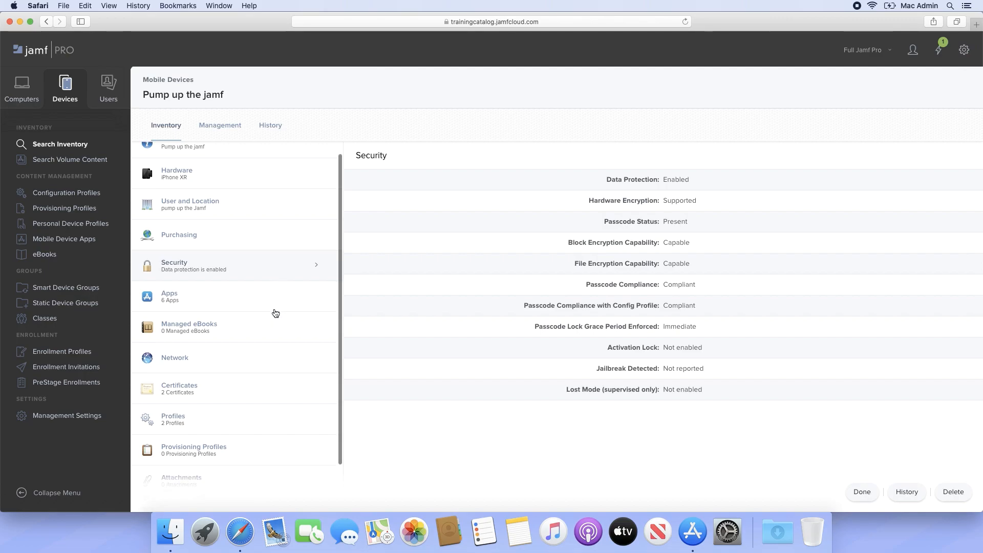
left_click(266, 422)
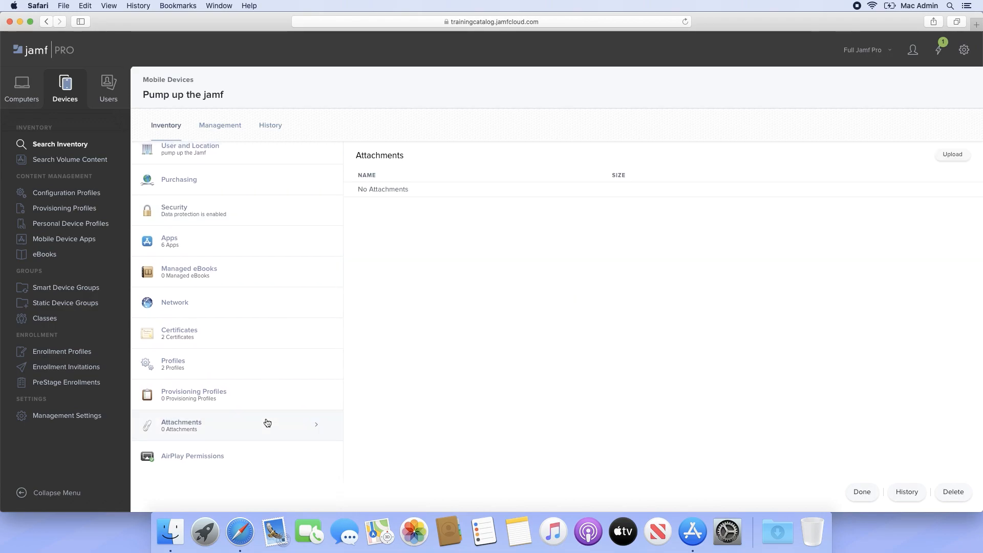
left_click(220, 132)
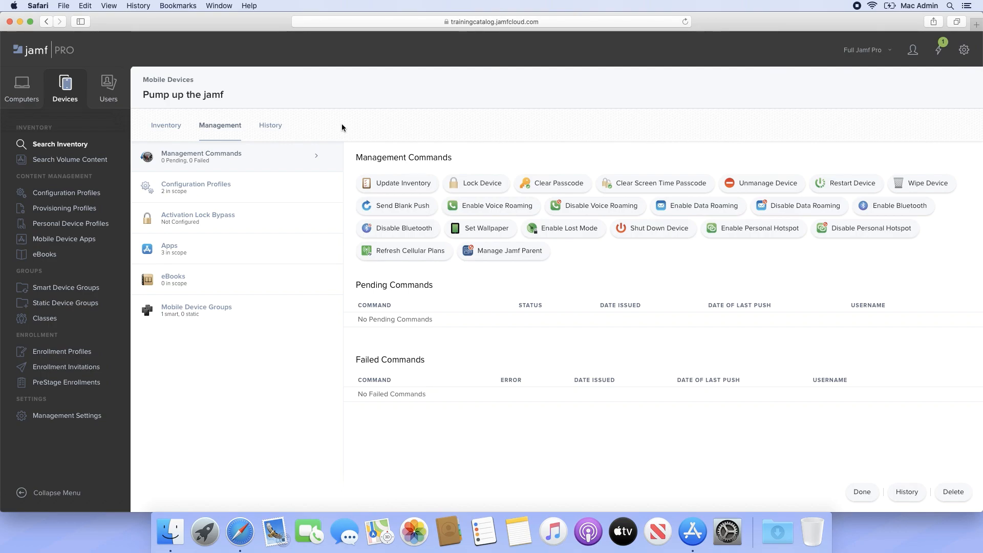
- Go to docs.jamf.com/jamf-pro in a new browser tab
key("super+t")
type("docs.jamf.com/jamf-pro")
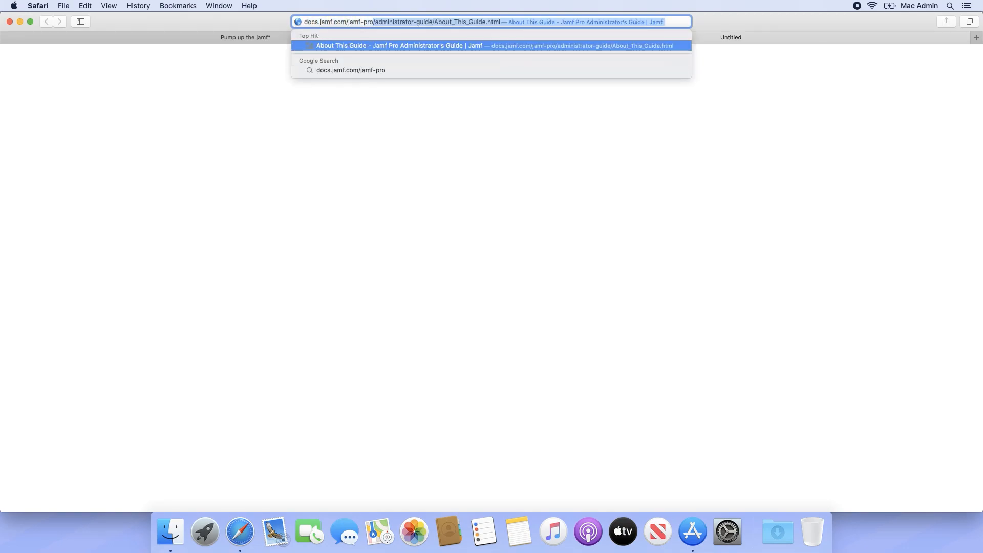
key("Return")
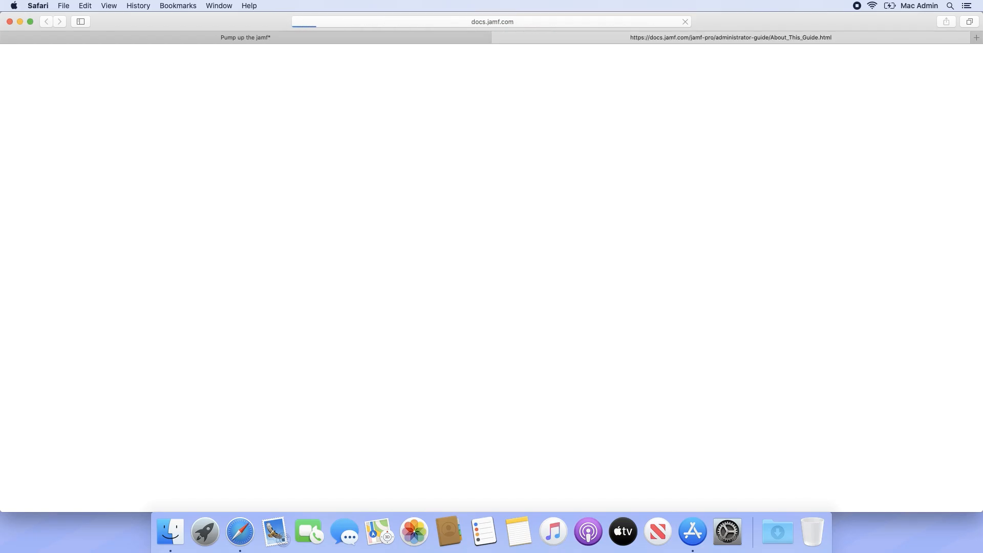
- Search for 'remote commands for mobile devices' and scroll the article to Set Wallpaper
left_click(967, 60)
type("remote commands for")
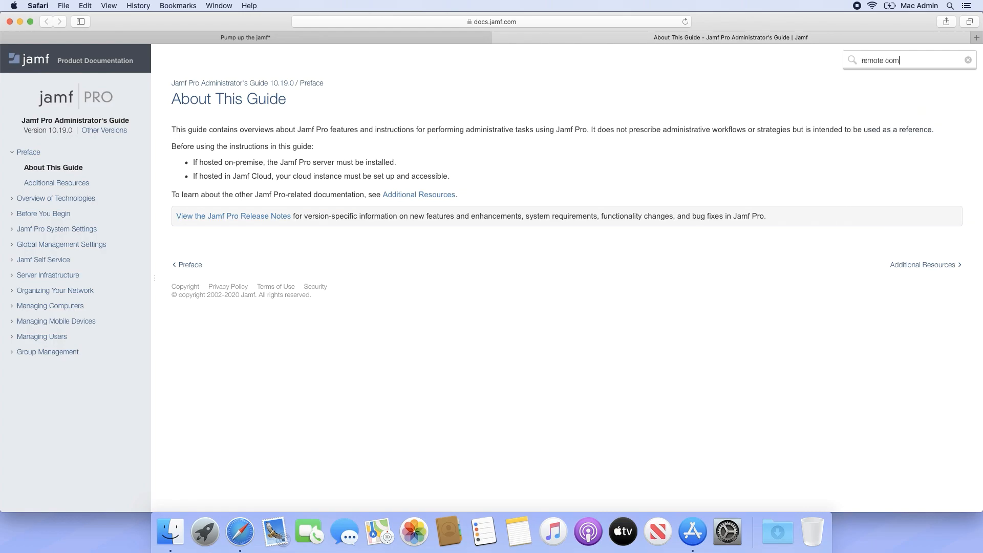
type("le devices")
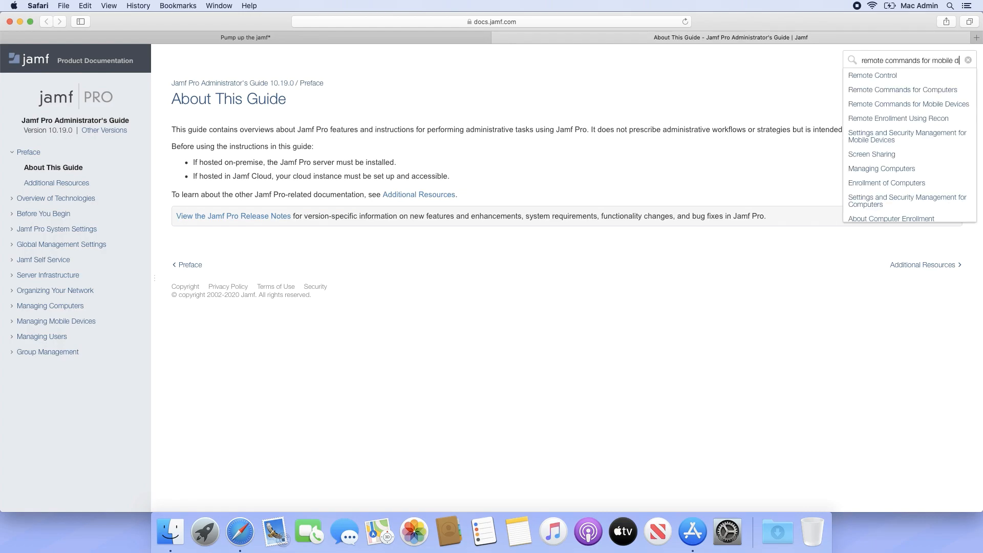
left_click(942, 75)
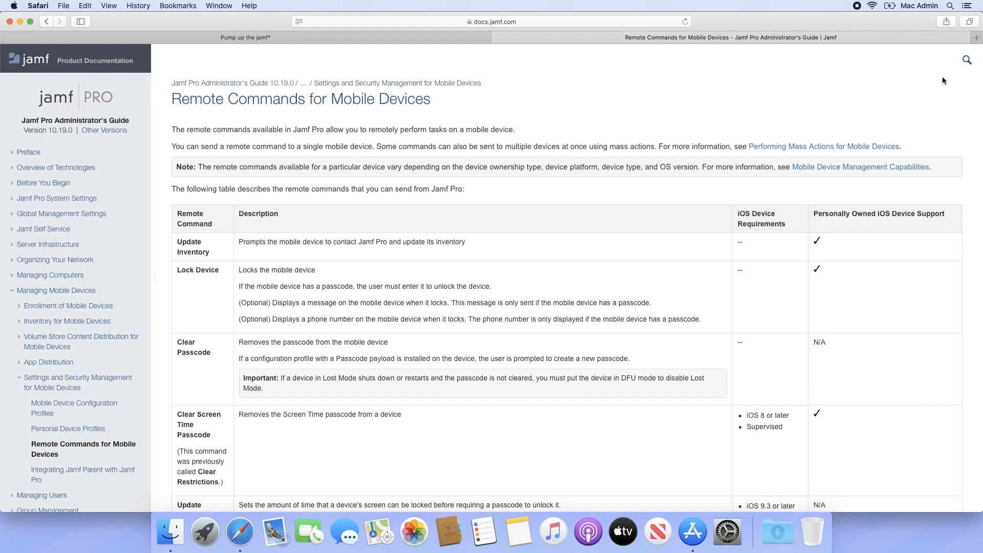
scroll(942, 76, "down", 10)
scroll(942, 76, "down", 13)
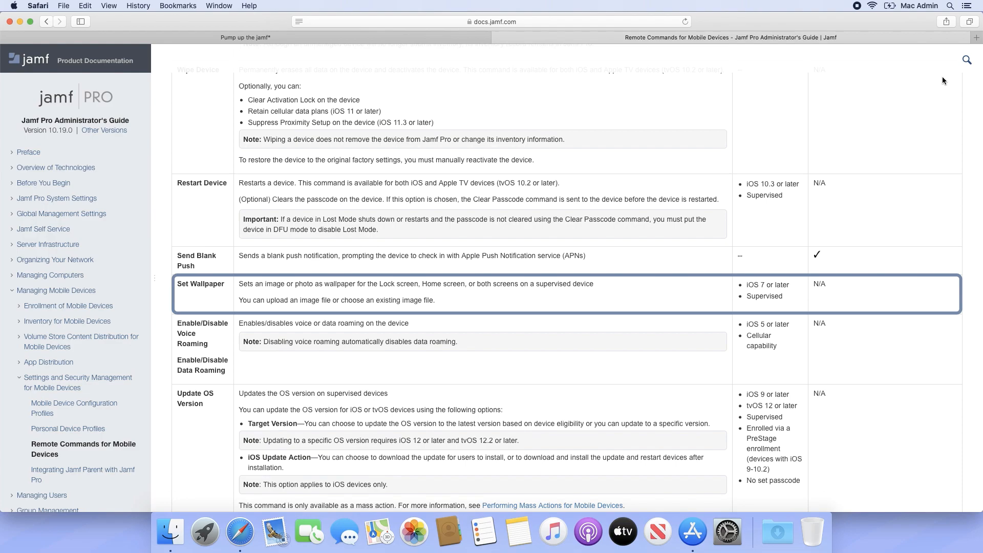
scroll(942, 75, "down", 3)
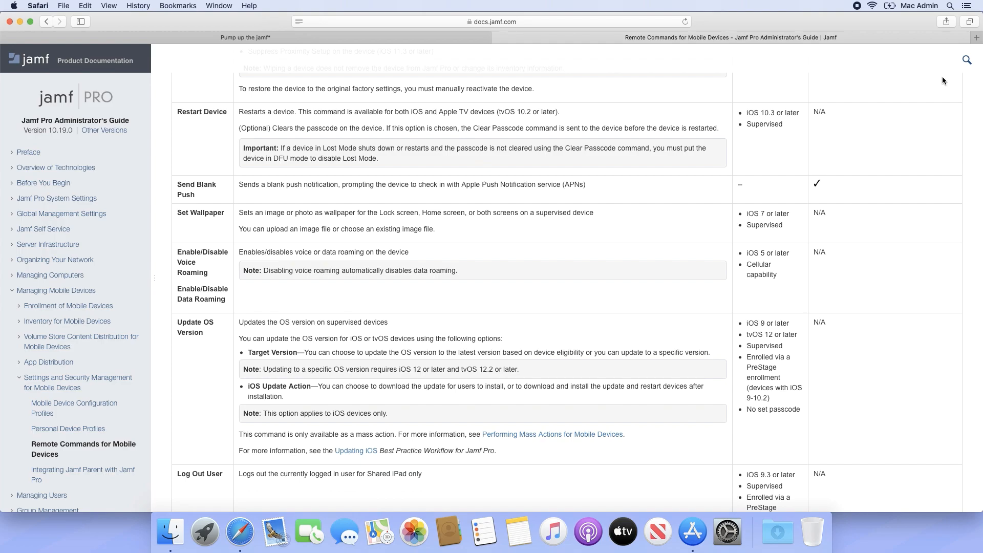
- Enable Lost Mode with a property-of-Jamf return message and a contact phone number
left_click(498, 36)
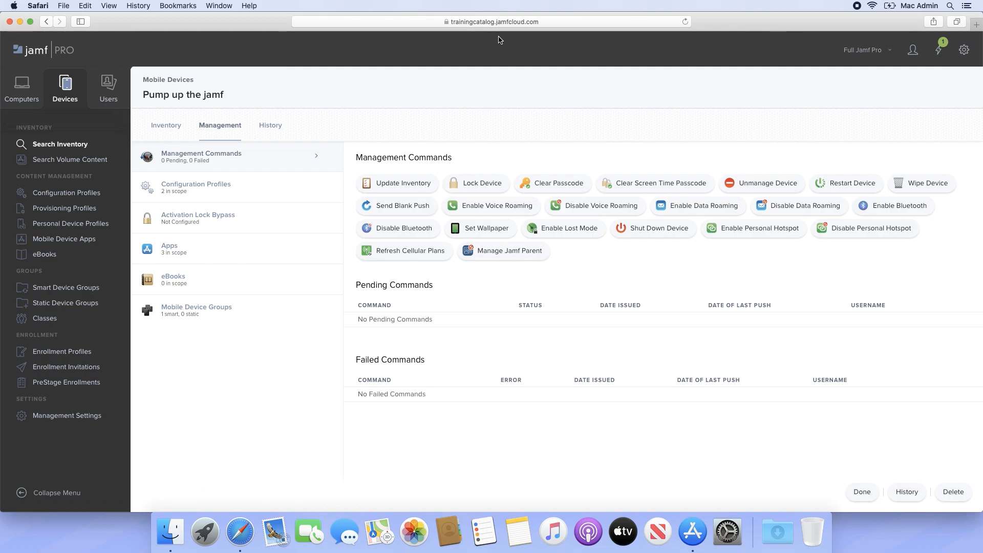
left_click(580, 232)
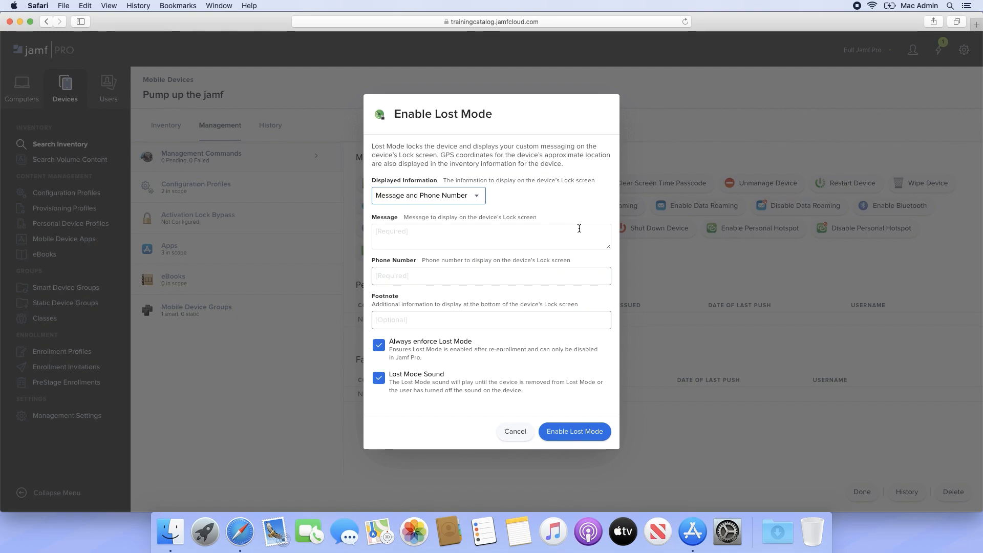
left_click(579, 229)
type("This")
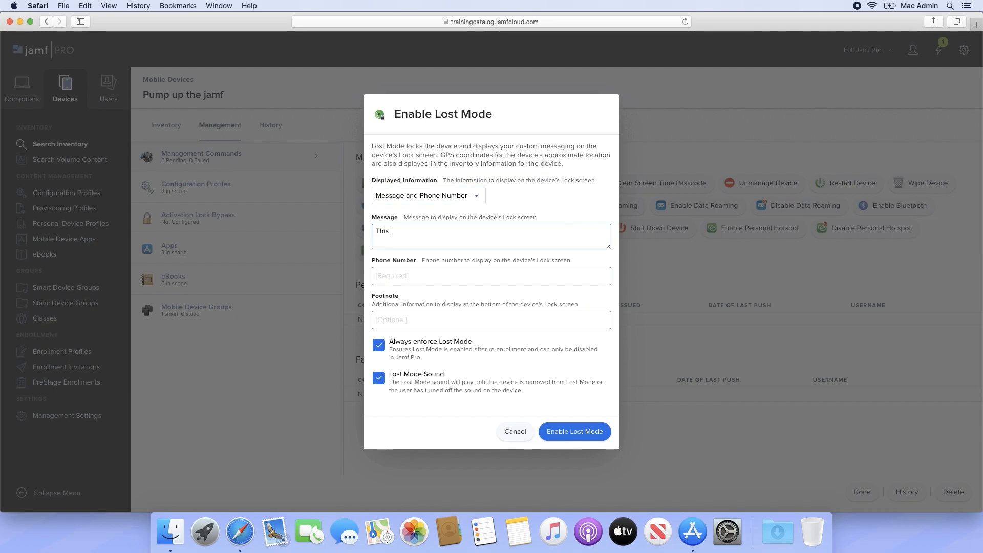
type(" phone is proper")
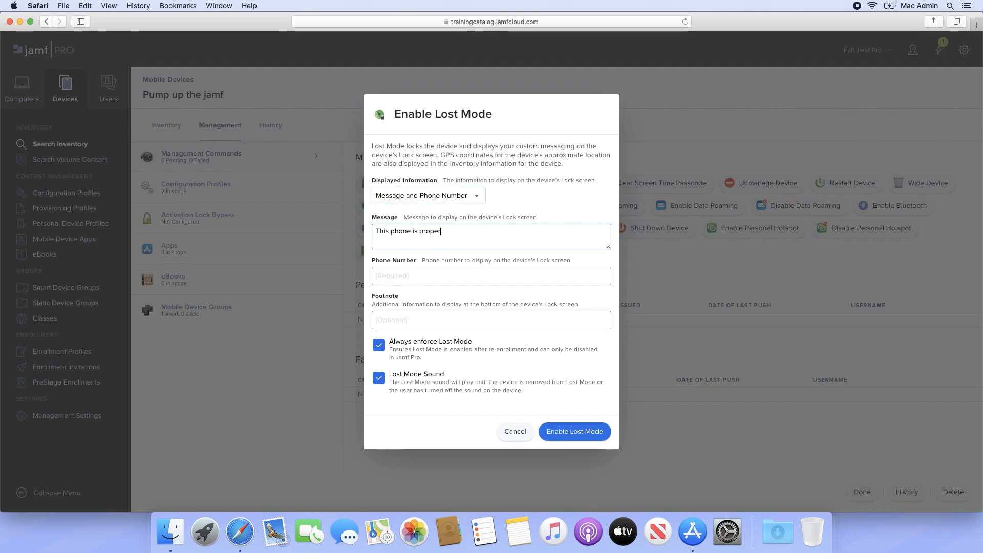
type("ty of Jamf. Ple")
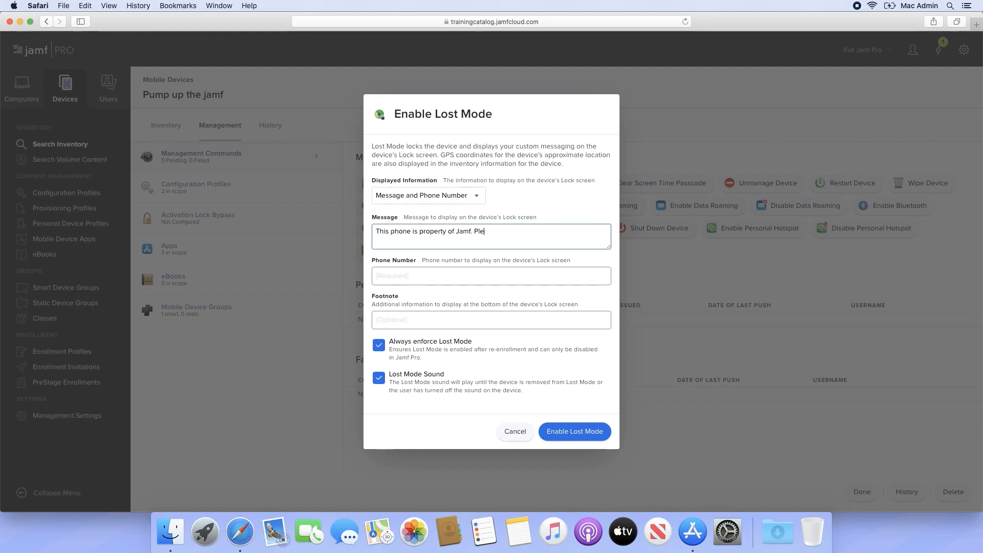
type("ase return to 1234 East St.")
key("Tab")
type("55")
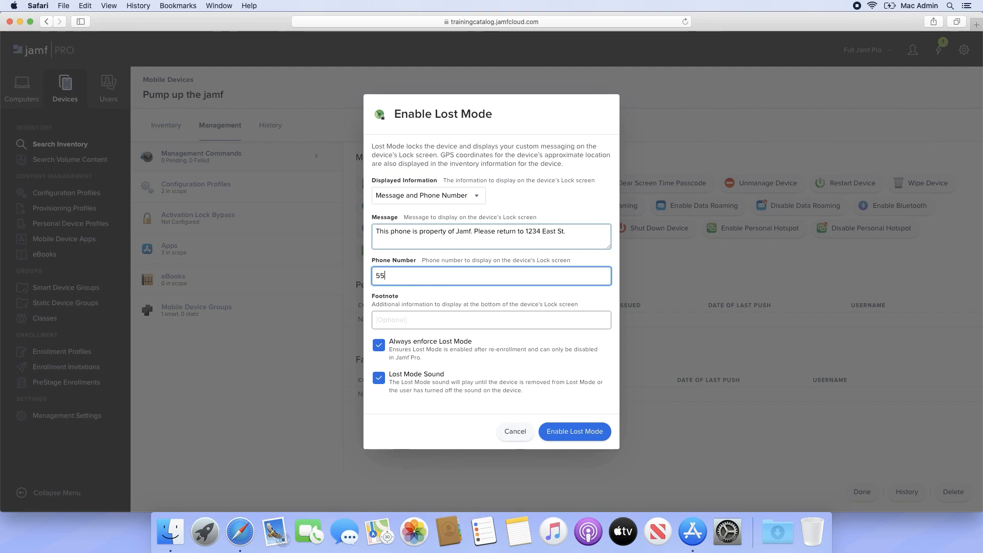
type("5-555-5555")
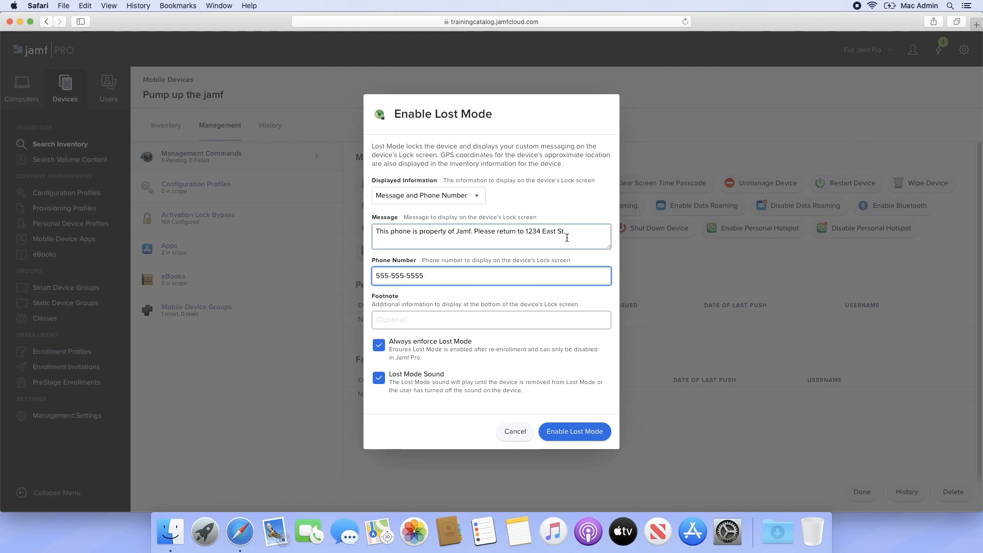
left_click(590, 429)
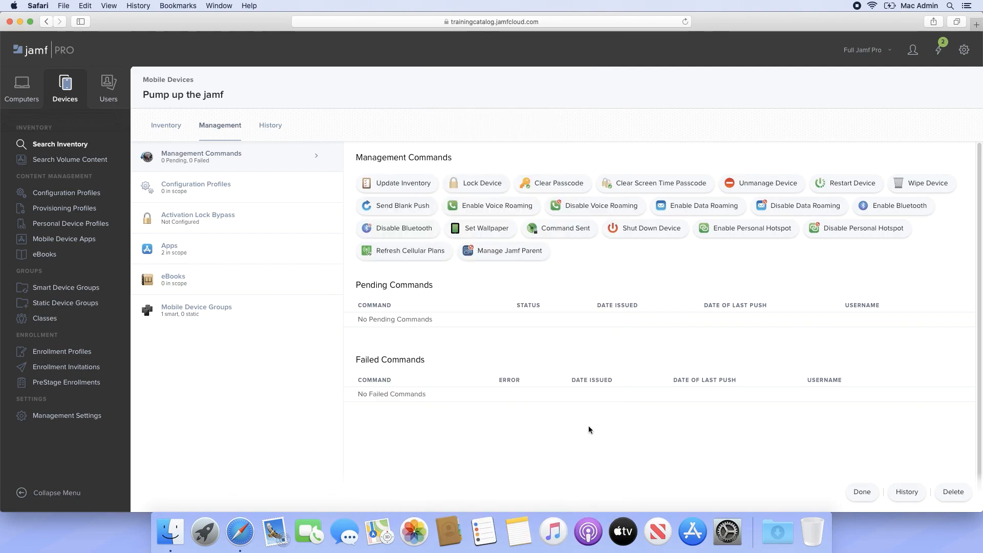
- Show the device's History tab with EnableLostMode among completed commands
left_click(273, 127)
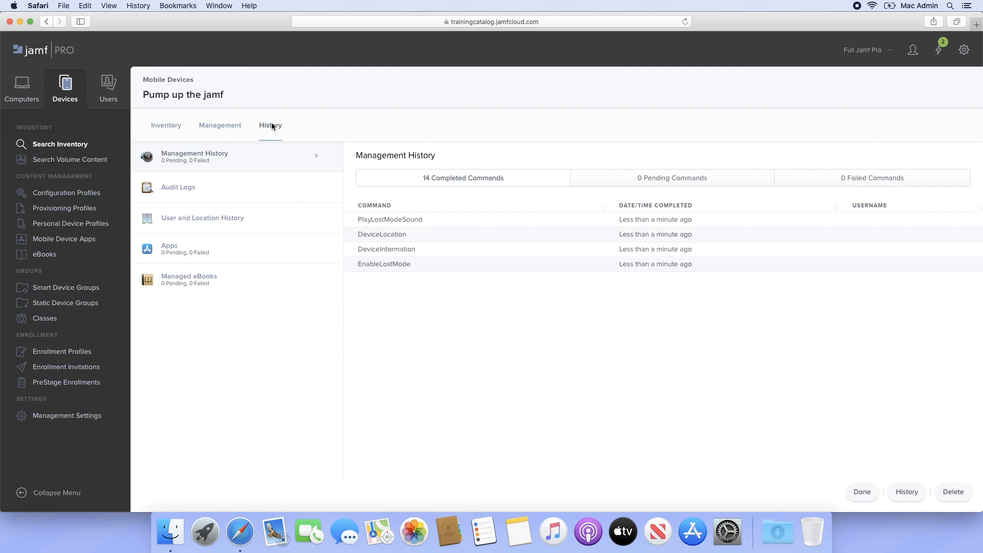
- Check Lost Mode status and location under Inventory > Security, then return to Management
left_click(160, 126)
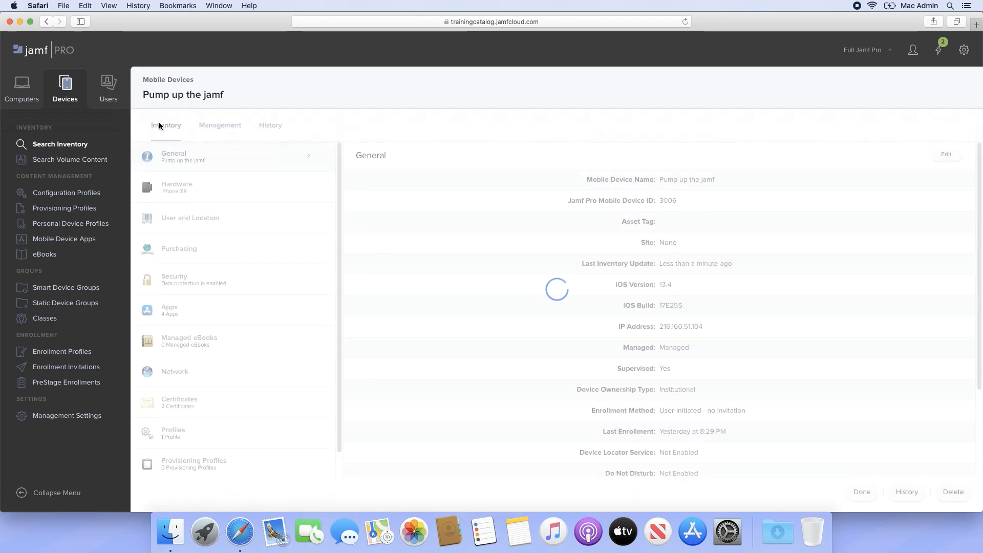
left_click(240, 277)
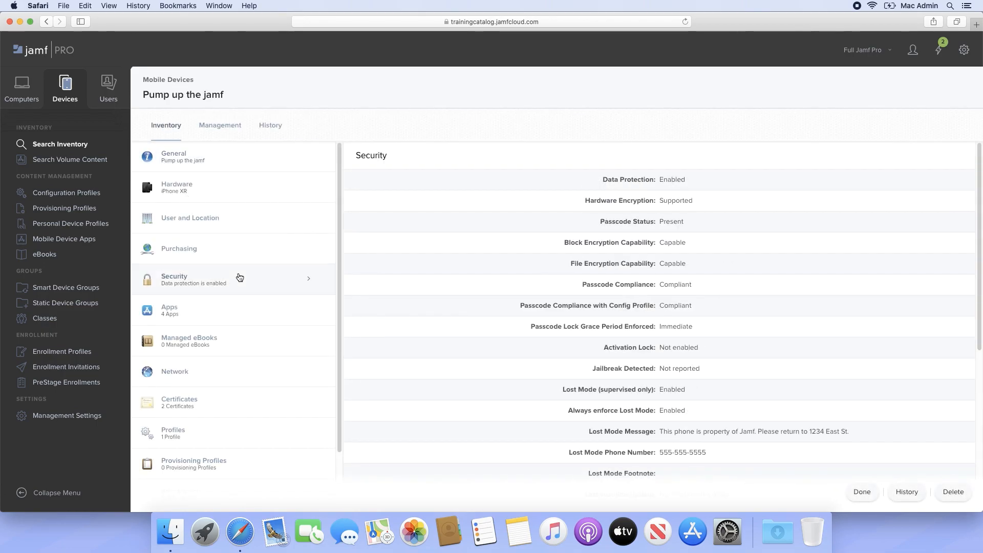
scroll(476, 282, "down", 5)
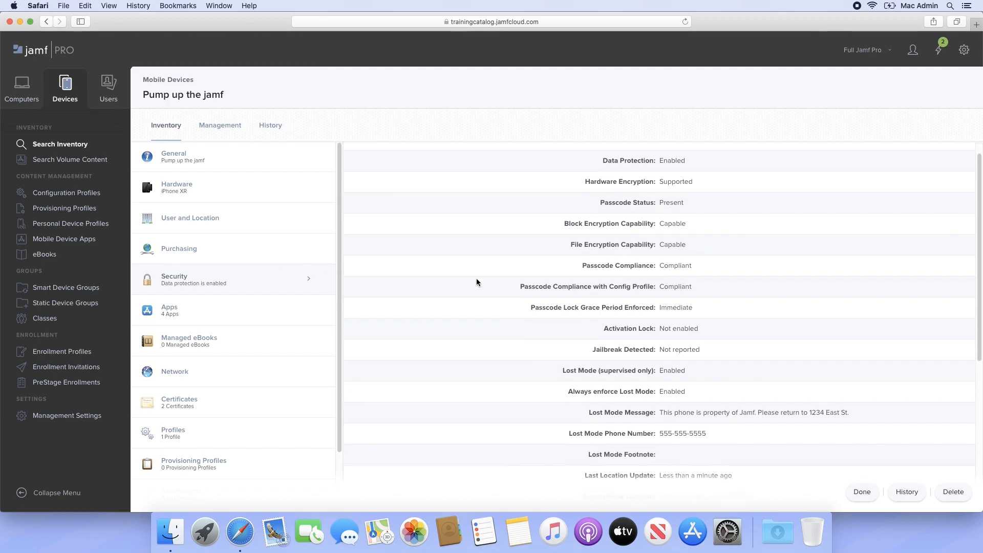
scroll(476, 282, "down", 5)
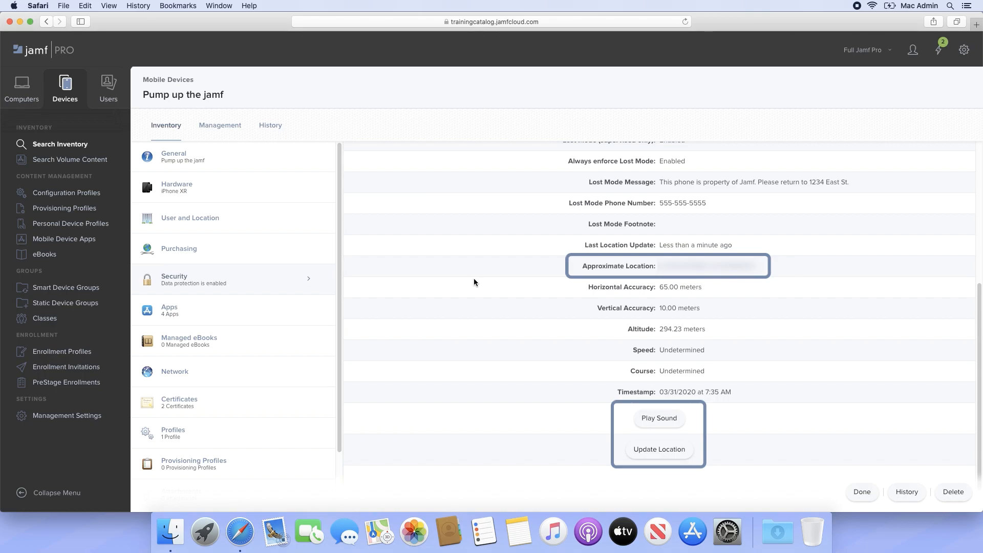
left_click(221, 125)
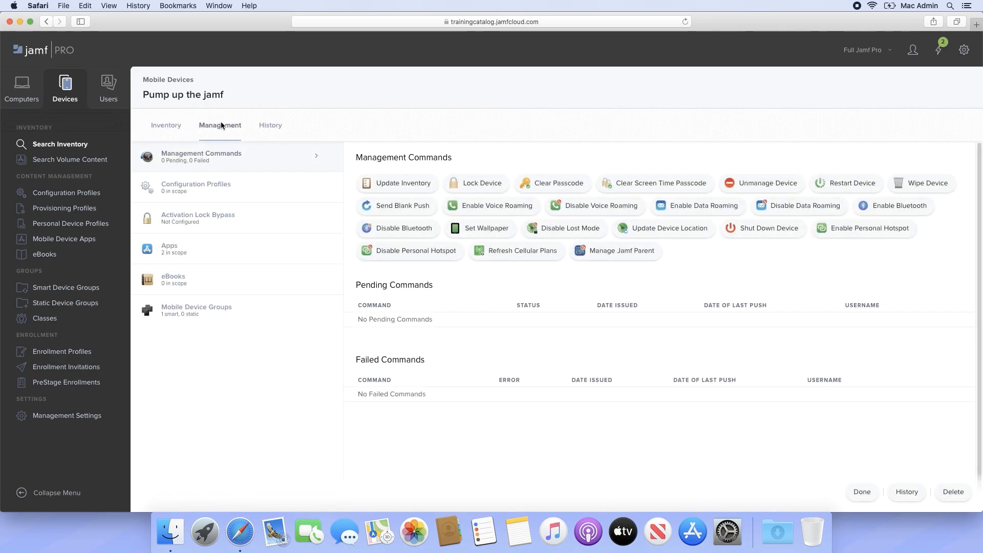
- Send Disable Lost Mode, then open the saved mobile device searches under Search Inventory
left_click(546, 230)
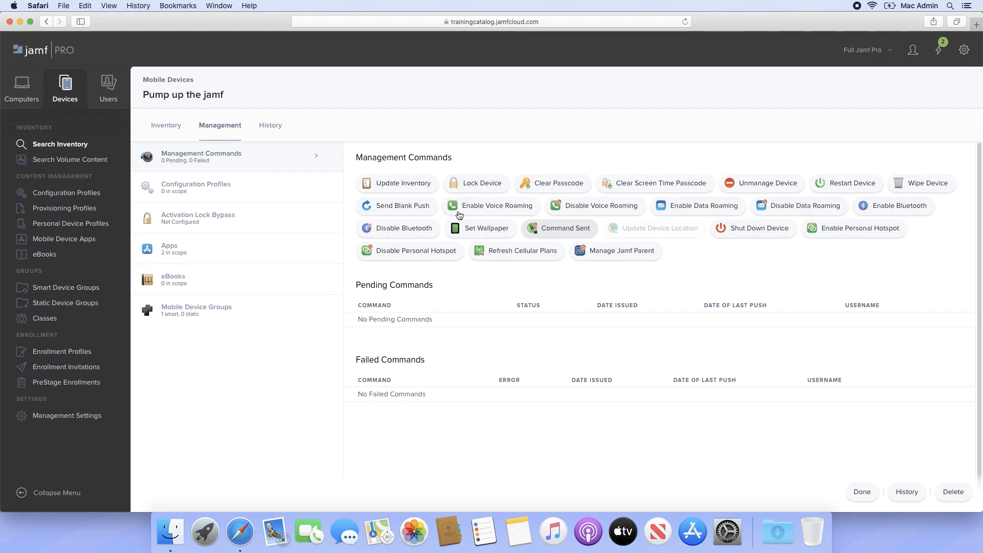
left_click(79, 147)
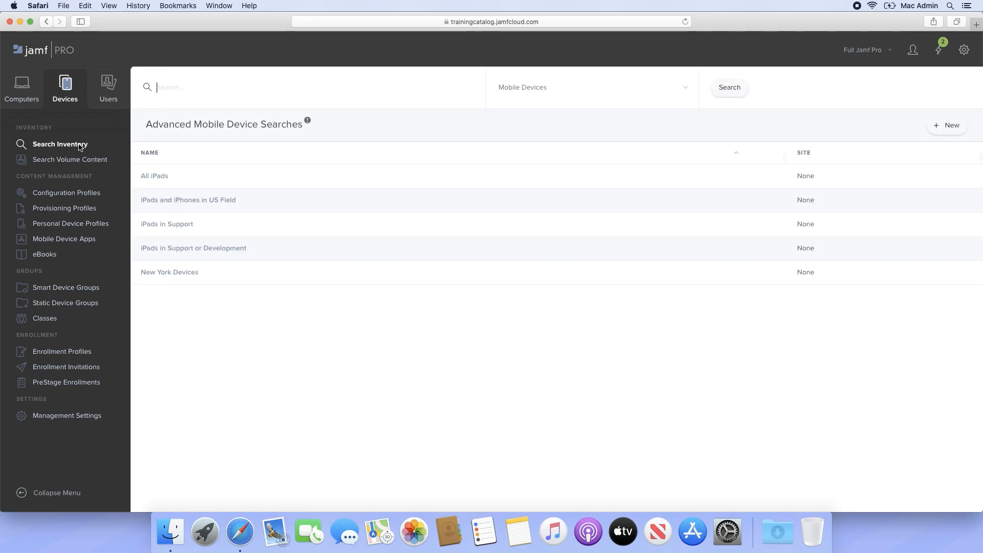
- Run the 'iPads and iPhones in US Field' search, show all 9 devices, and start a mass action
left_click(207, 199)
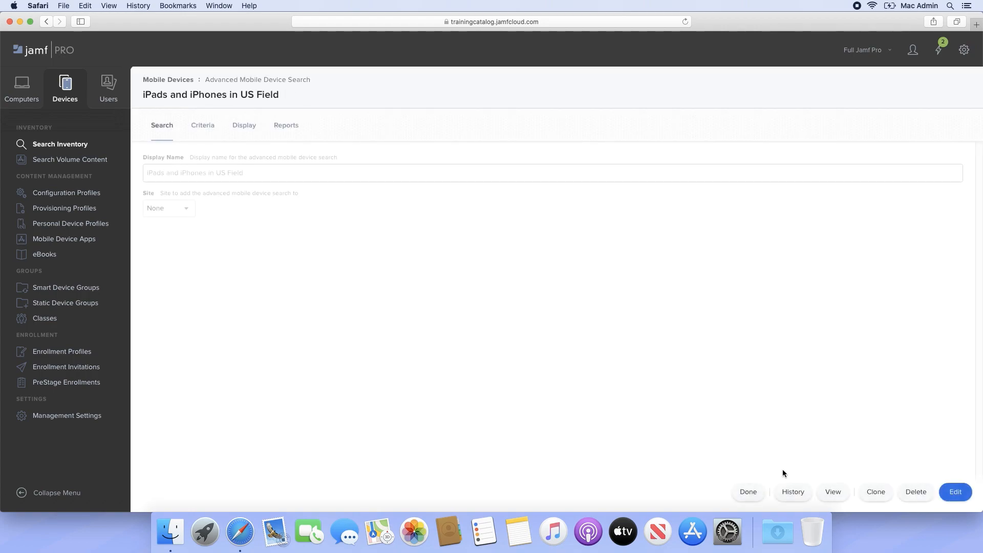
left_click(833, 492)
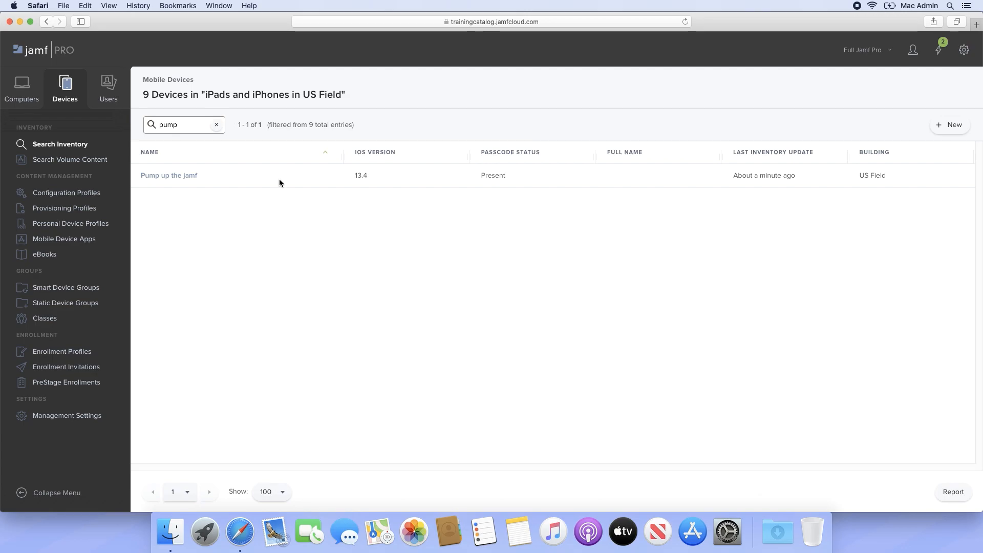
left_click(217, 125)
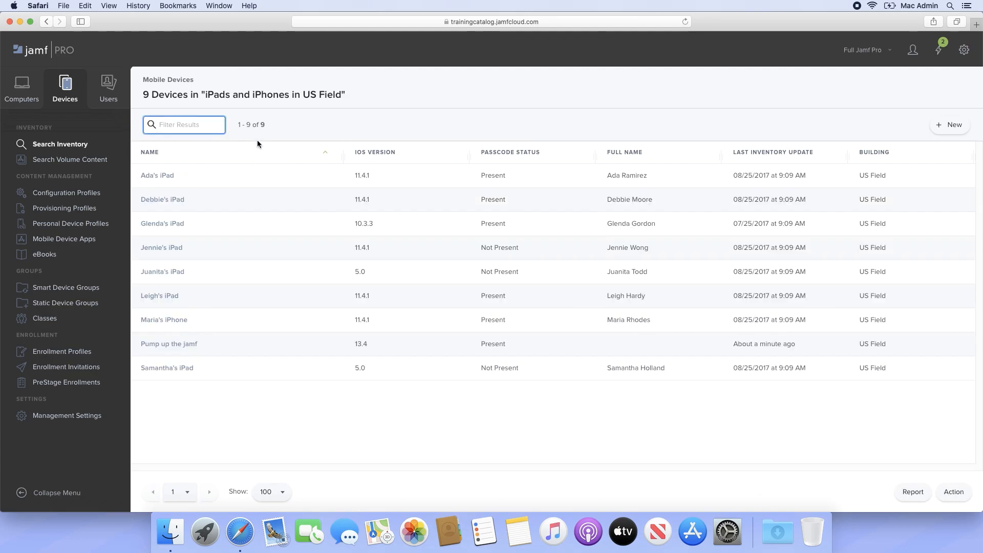
left_click(950, 492)
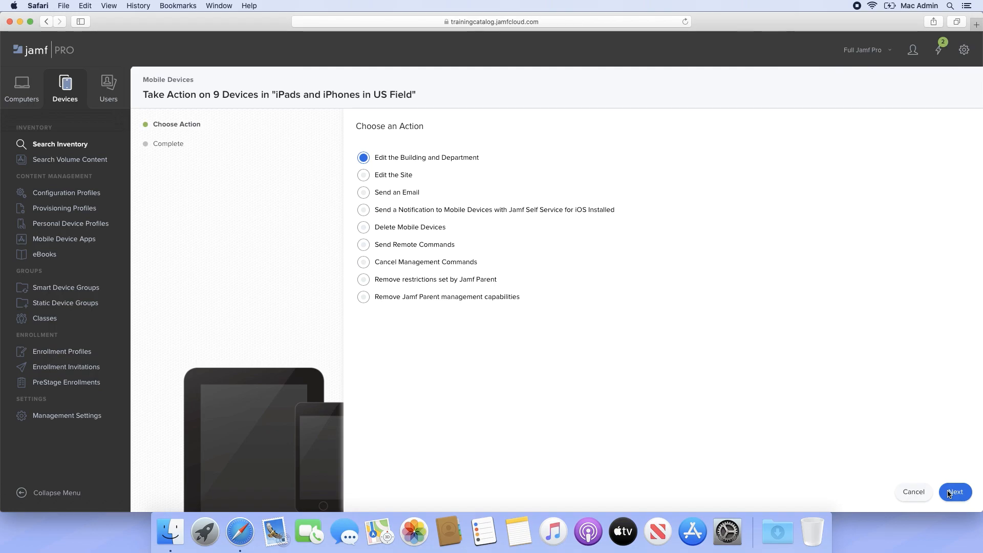
- Choose Send Remote Commands and select the supervised-only Set Wallpaper command for the 9 devices
left_click(362, 247)
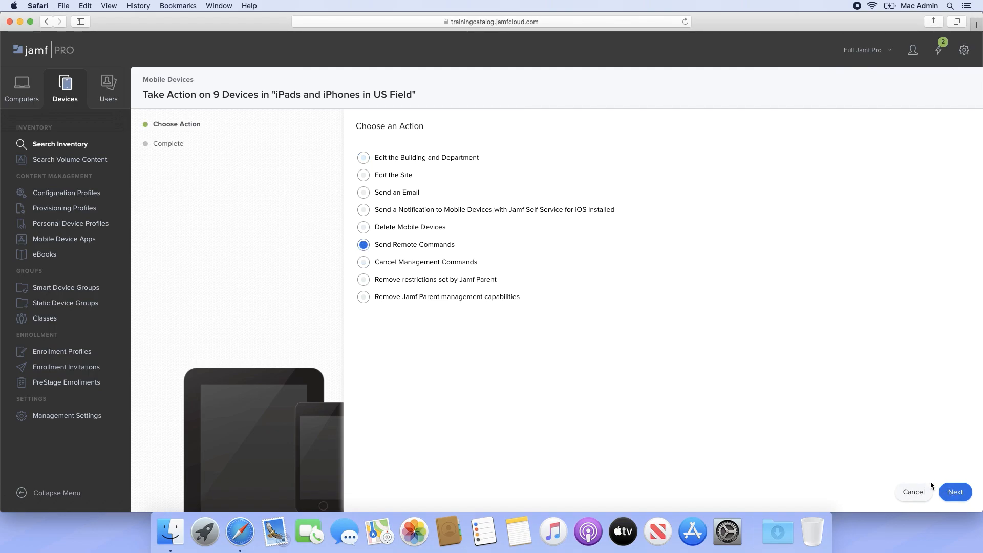
left_click(956, 498)
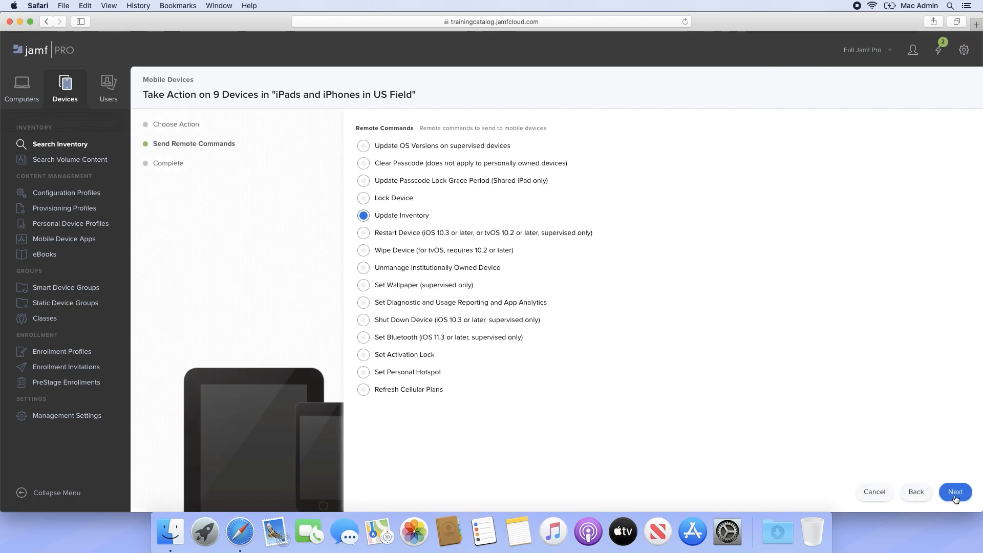
left_click(451, 286)
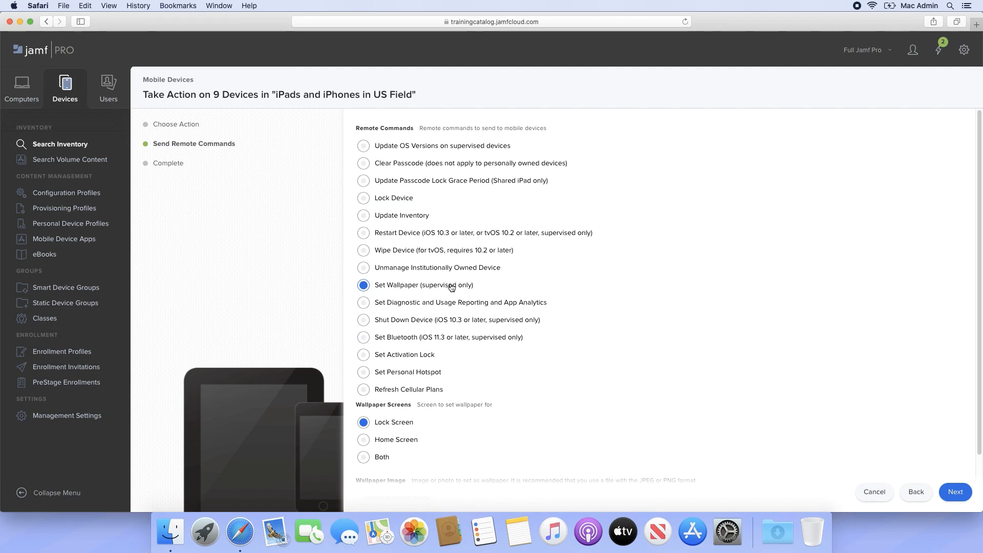
scroll(451, 287, "down", 3)
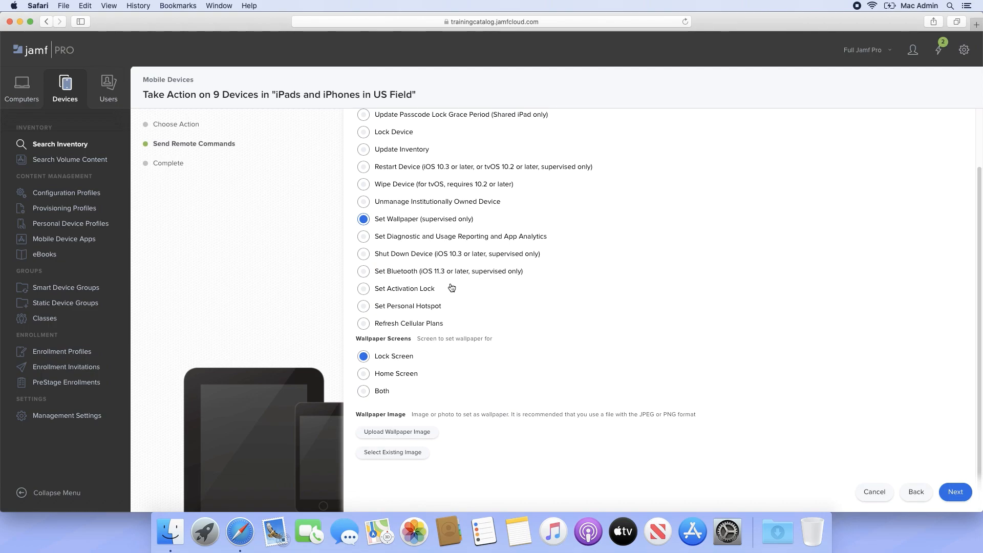
- Upload JamfMinneapolis.jpg from the Desktop as the wallpaper and send the Set Wallpaper command
left_click(419, 432)
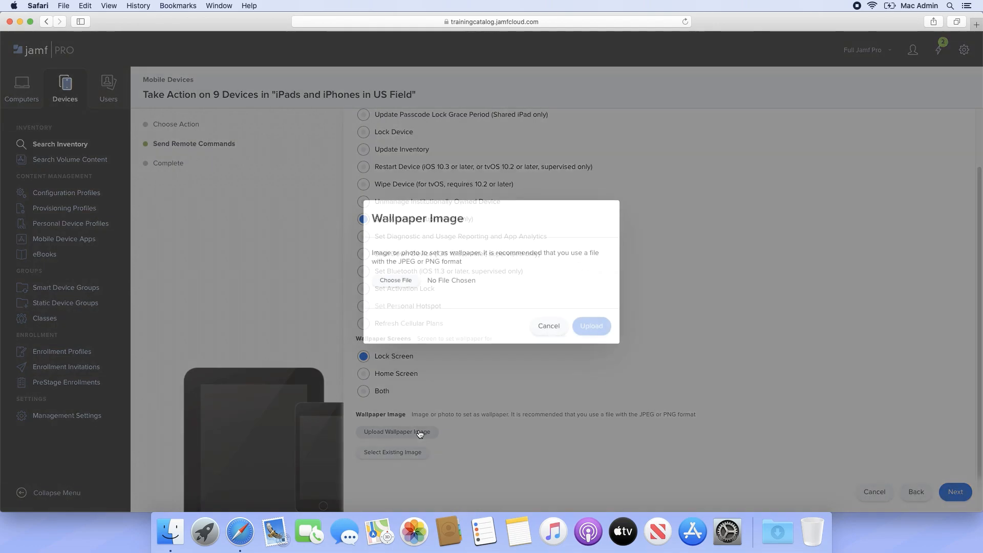
left_click(405, 280)
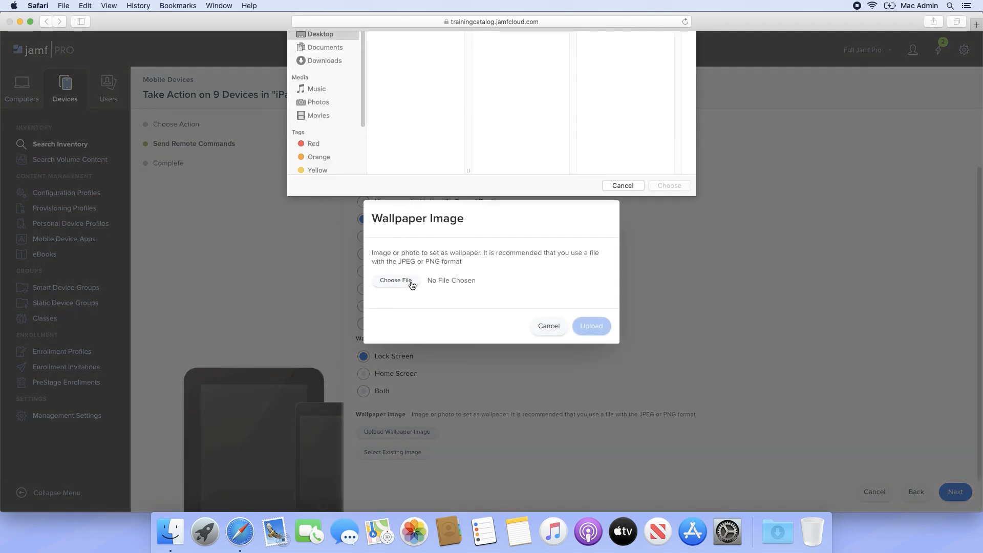
left_click(431, 57)
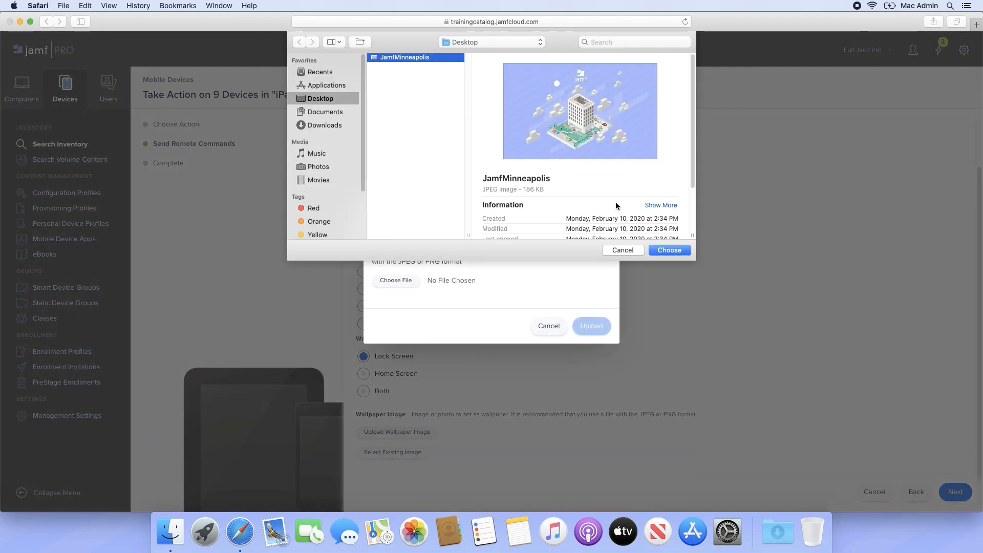
left_click(669, 250)
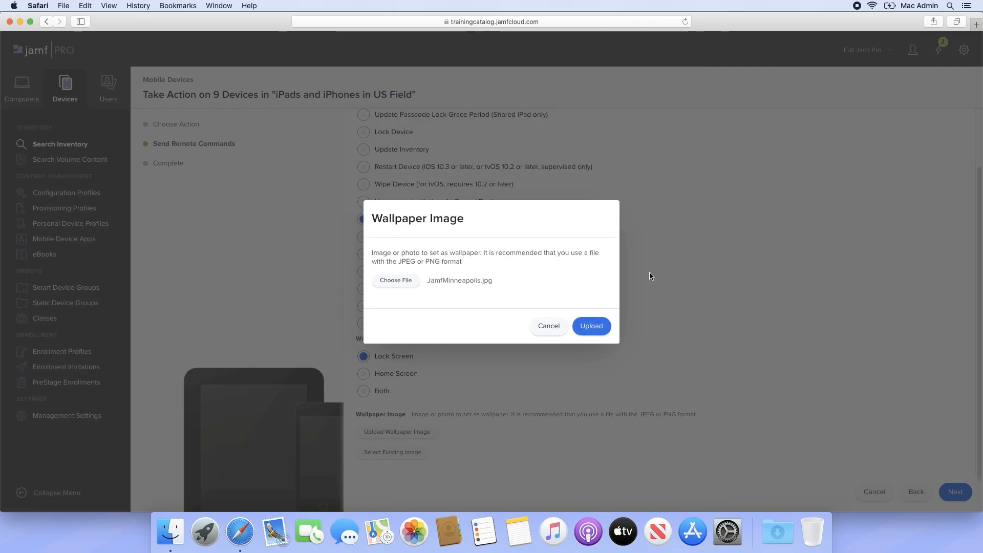
left_click(589, 329)
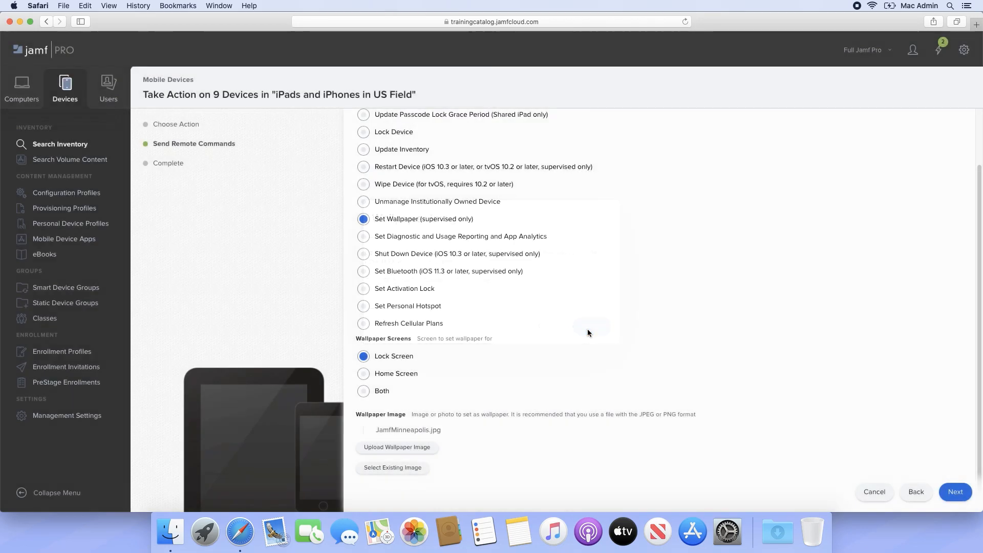
left_click(953, 493)
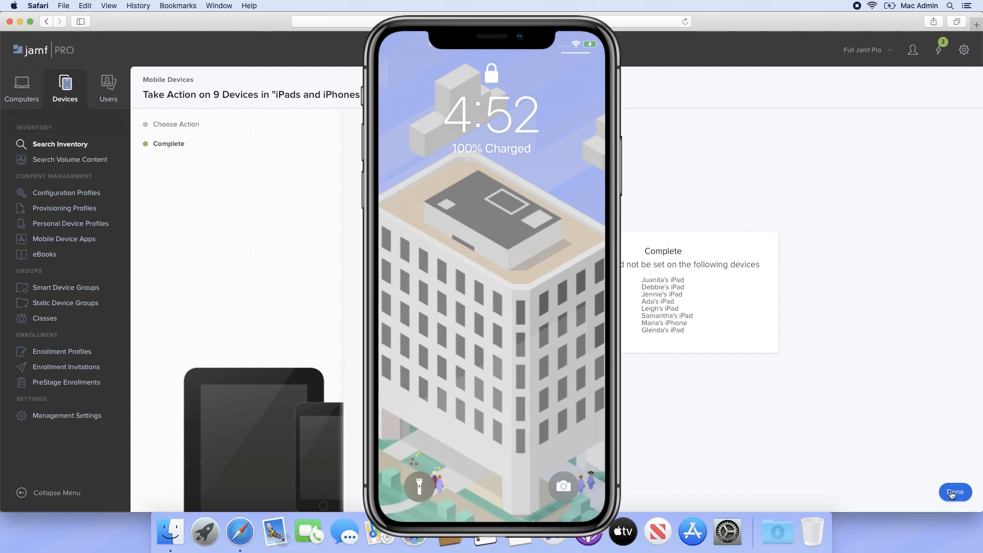
- Dismiss the Complete summary with Done
left_click(951, 493)
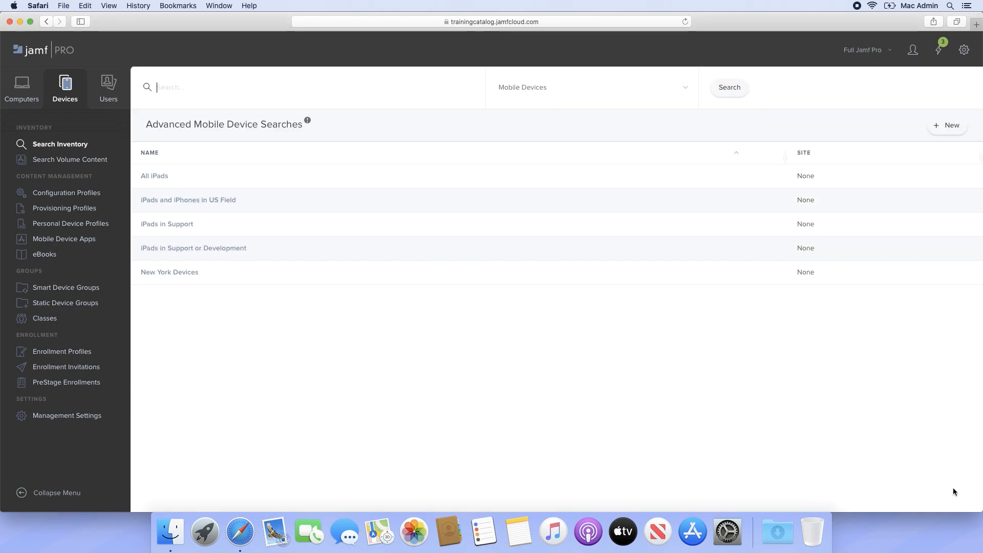
- Search the mobile device inventory for 'Minneapolis'
type("Minneapolis")
key("Return")
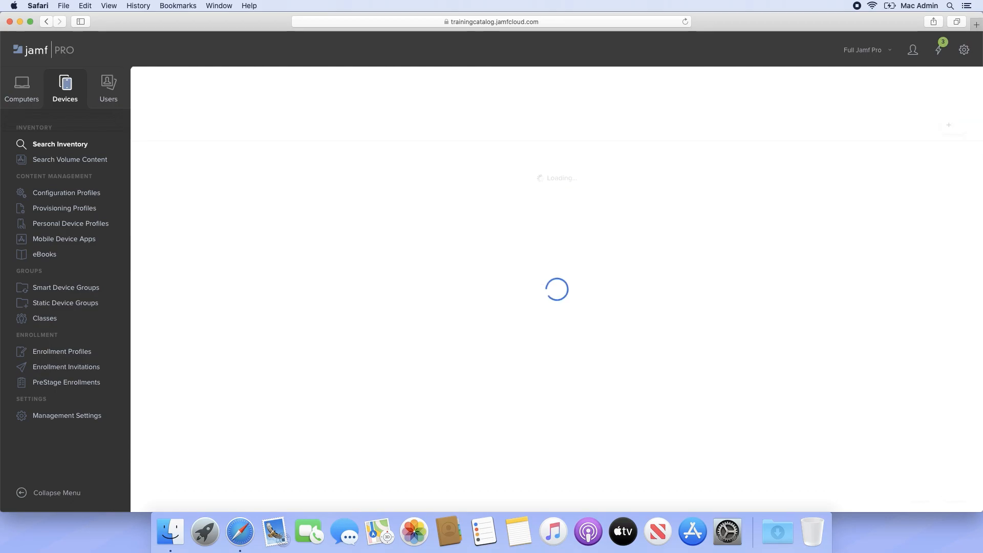